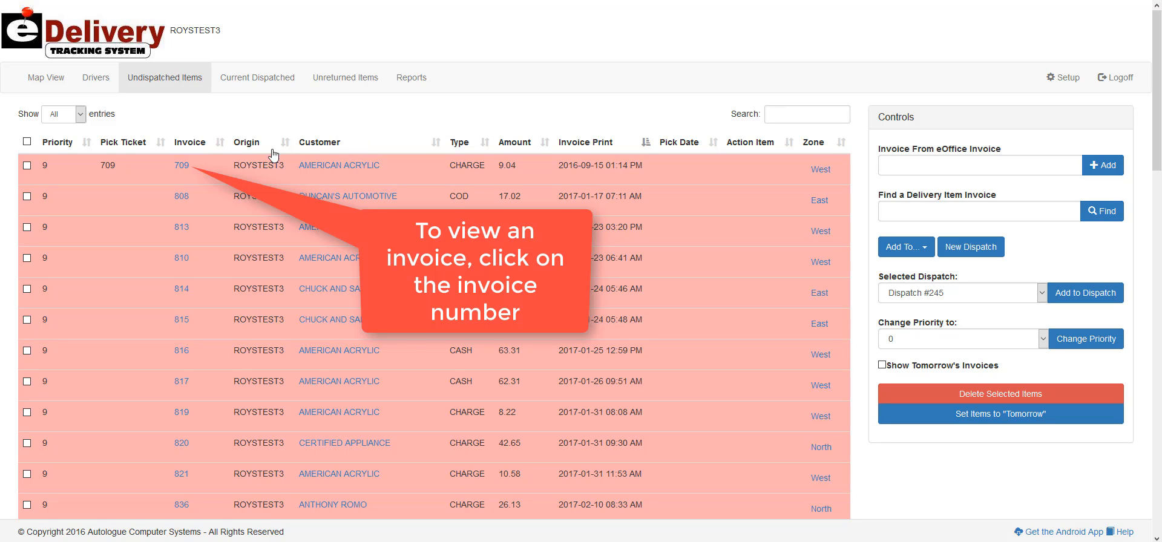
# Step: View the line items and original document of invoice 709, then return to the undispatched items list
pyautogui.click(181, 167)
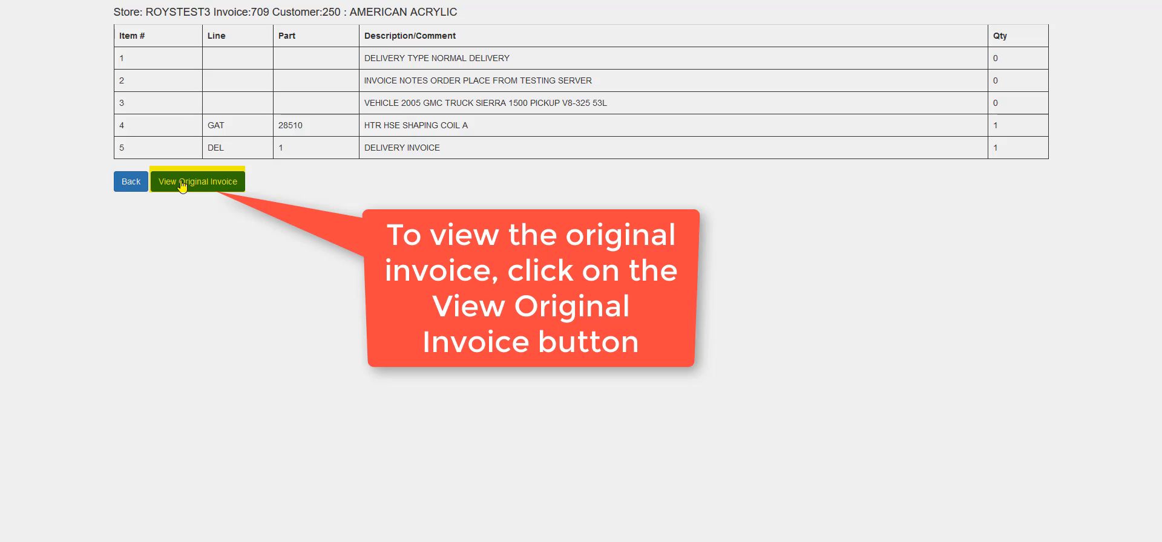
pyautogui.click(182, 184)
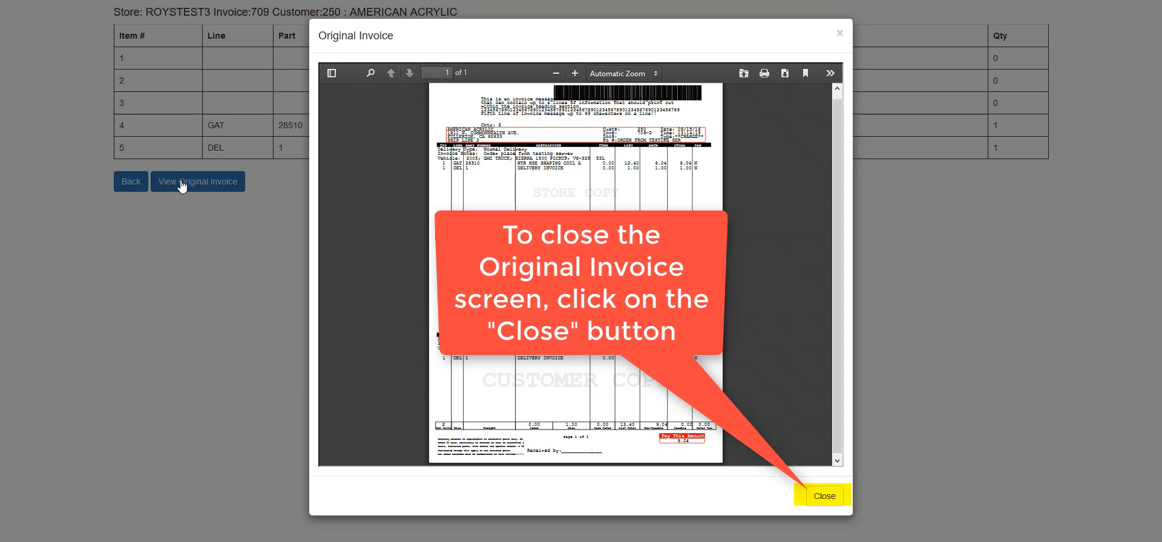
pyautogui.click(824, 497)
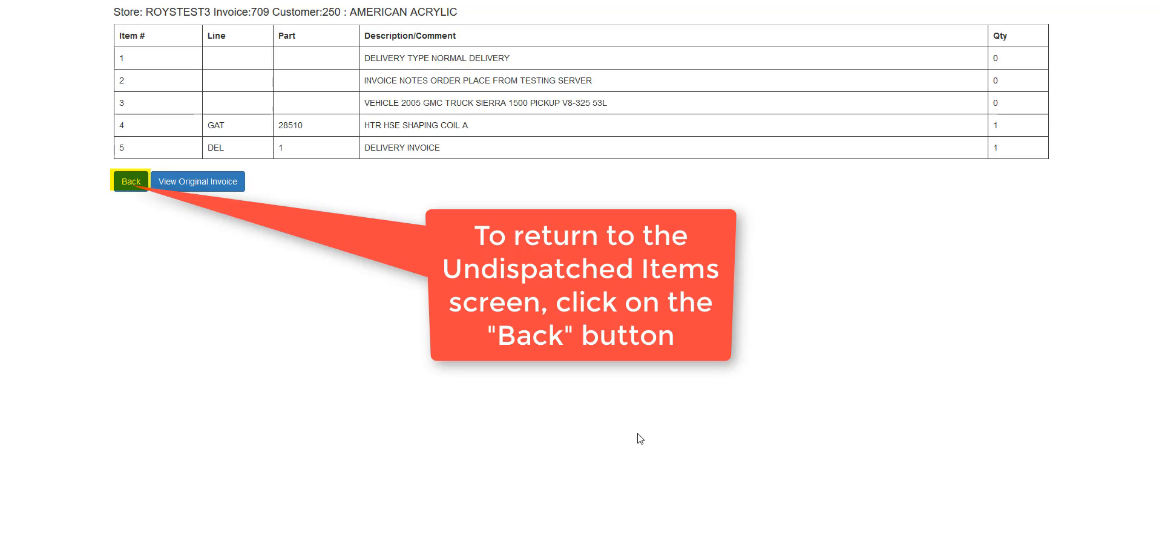
pyautogui.click(129, 184)
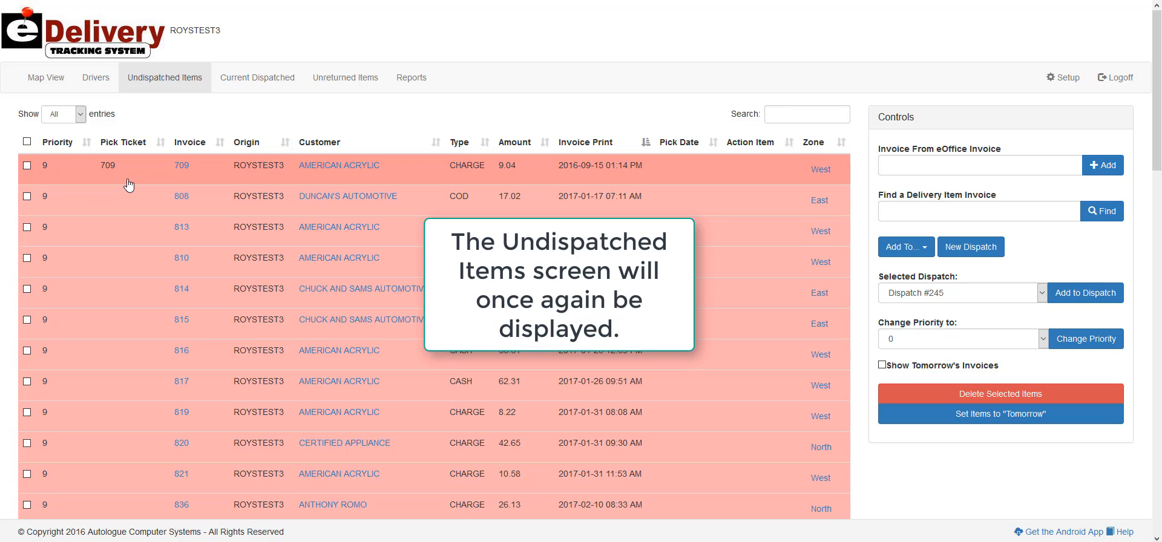
# Step: Open the AMERICAN ACRYLIC customer record from invoice 709, check its delivery zone choices and save it with zone West
pyautogui.click(349, 172)
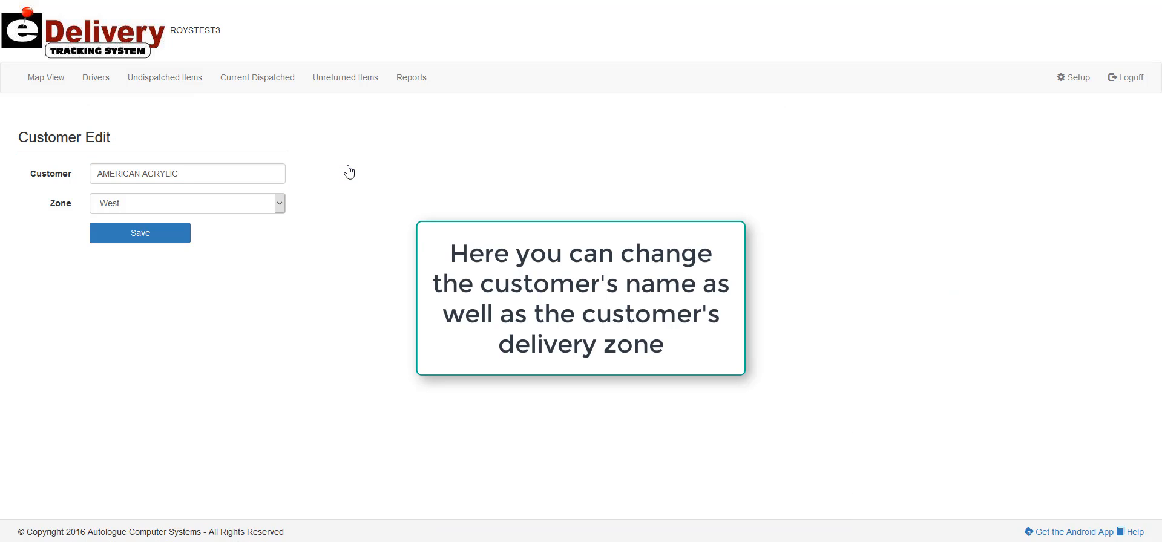
pyautogui.click(280, 203)
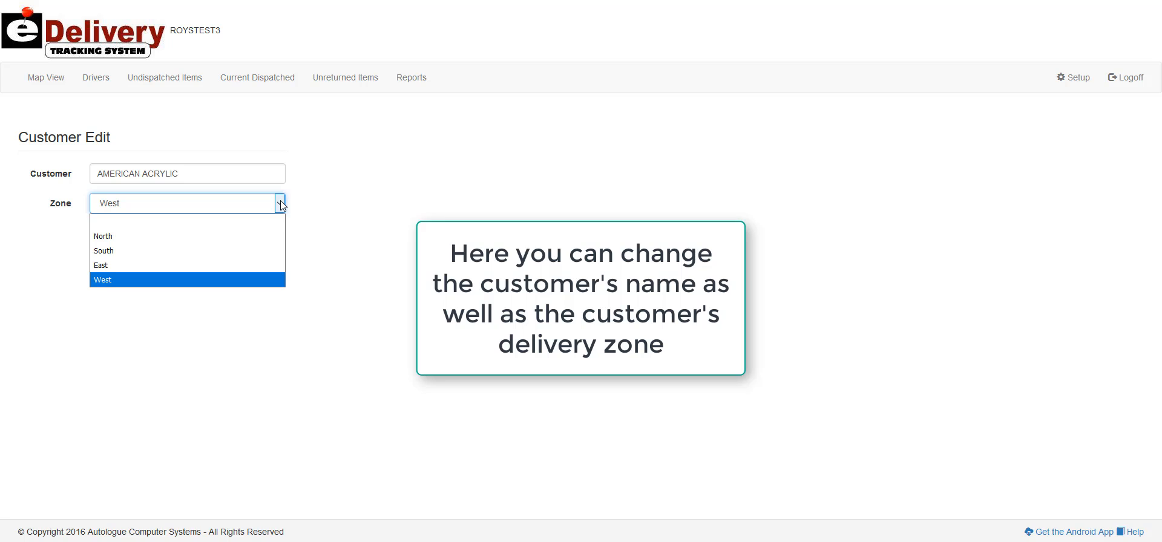
pyautogui.click(280, 202)
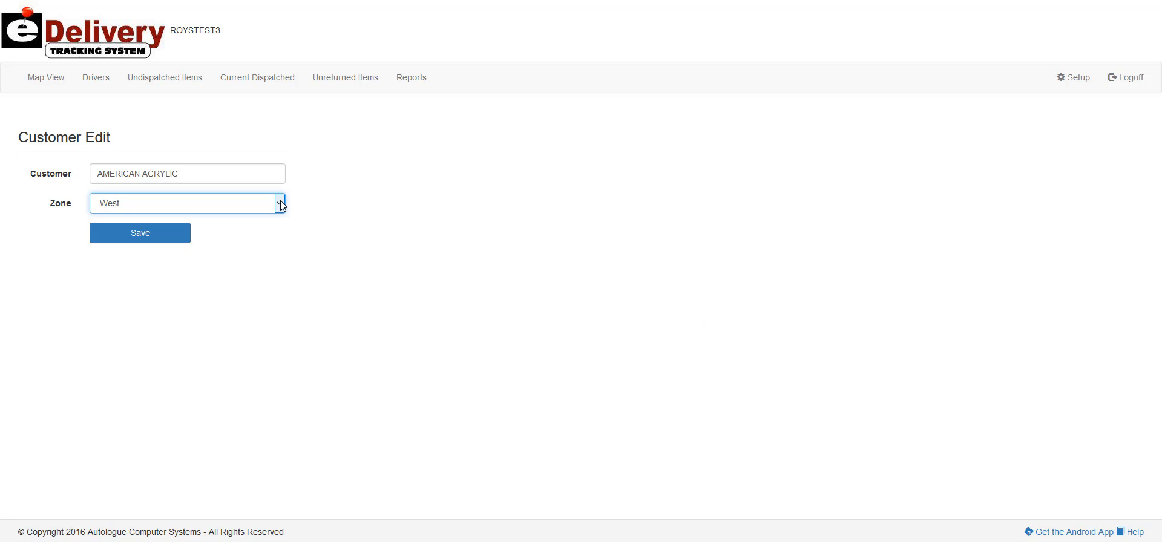
pyautogui.click(151, 239)
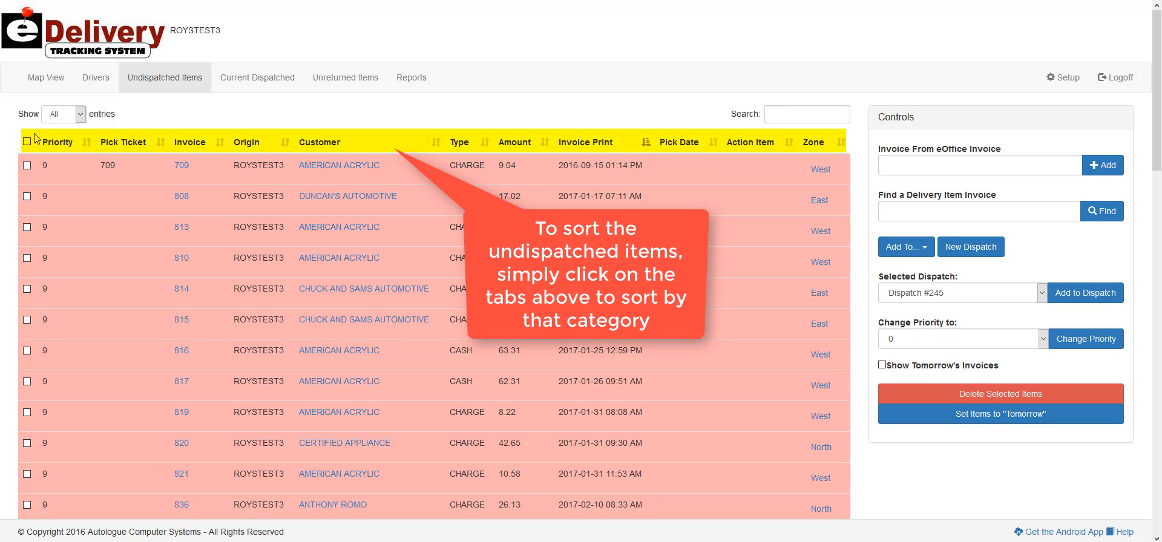
# Step: Sort the undispatched items in turn by priority, pick ticket, invoice, origin, customer and type
pyautogui.click(65, 145)
pyautogui.click(125, 145)
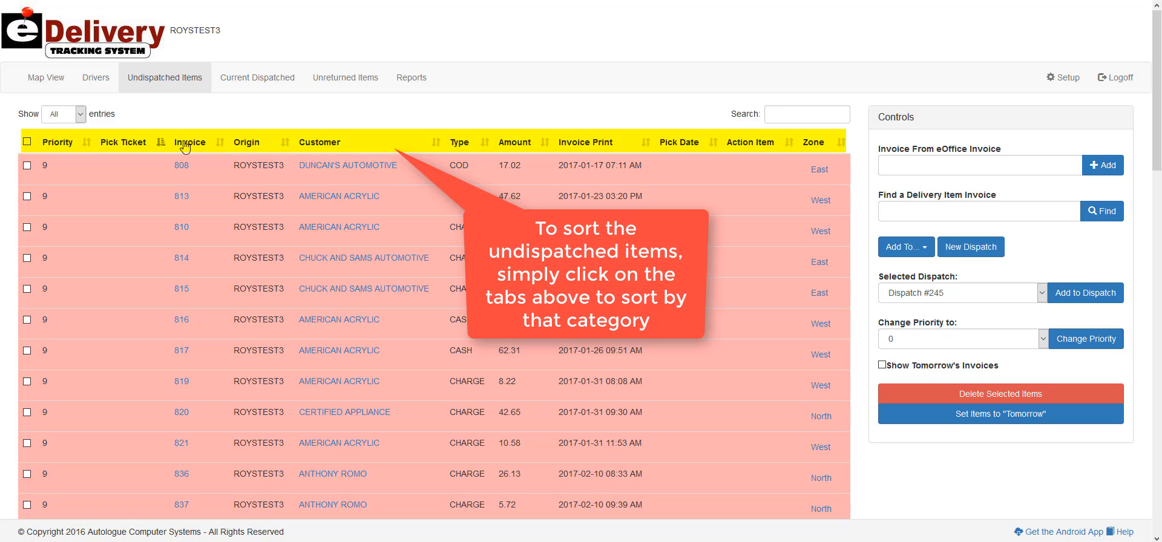
pyautogui.click(185, 146)
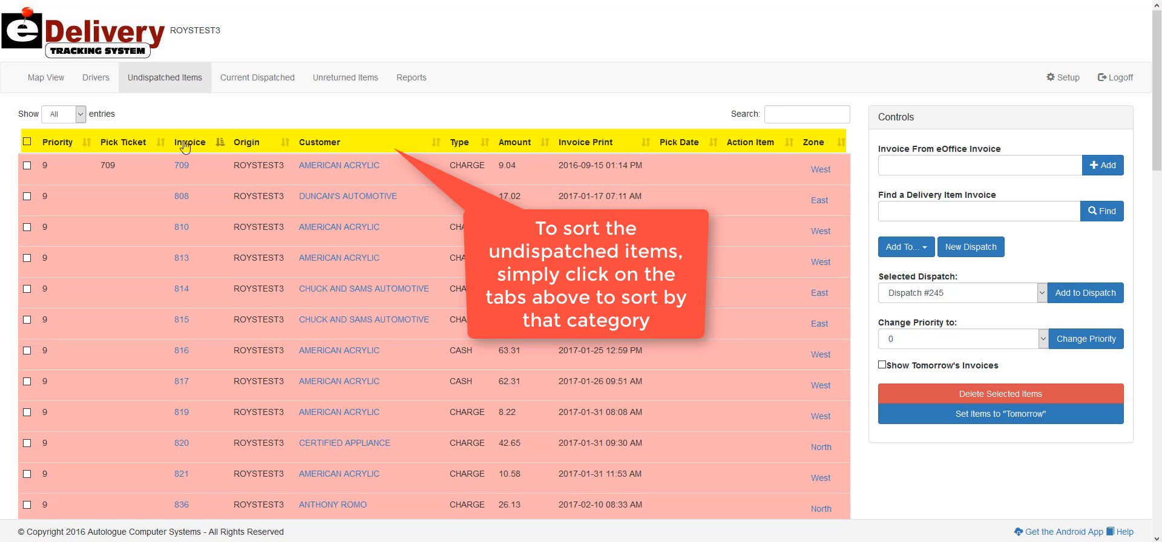
pyautogui.click(248, 146)
pyautogui.click(330, 149)
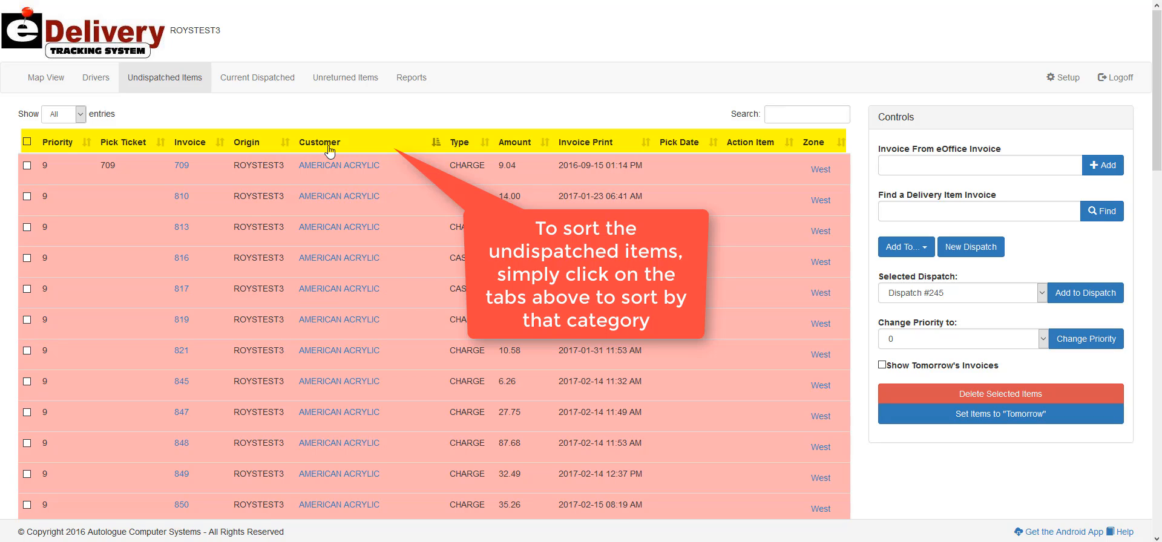
pyautogui.click(464, 149)
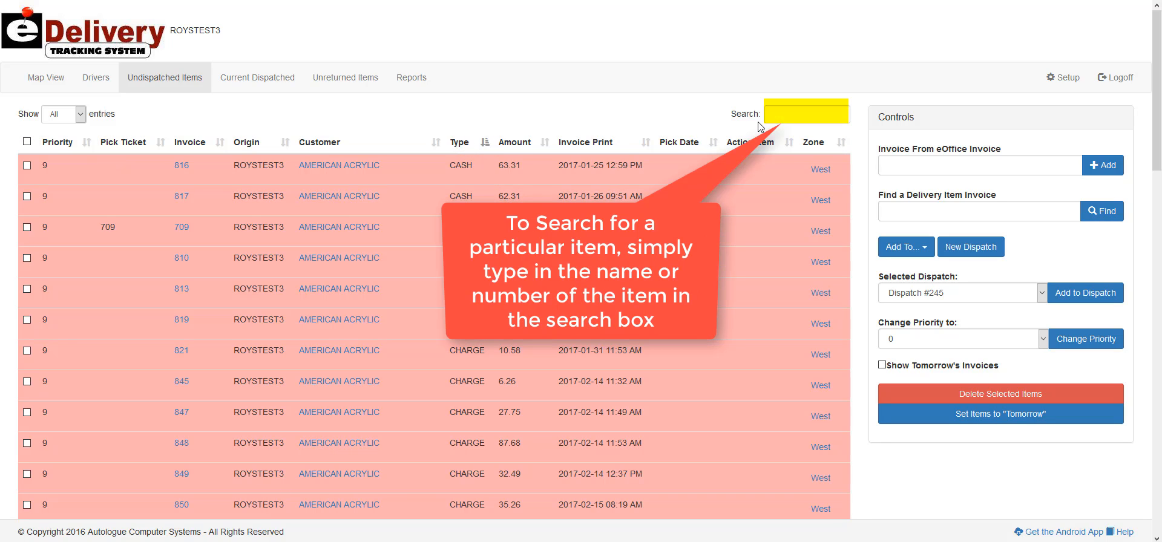
# Step: Search the undispatched items for 845, then clear the search
pyautogui.click(784, 115)
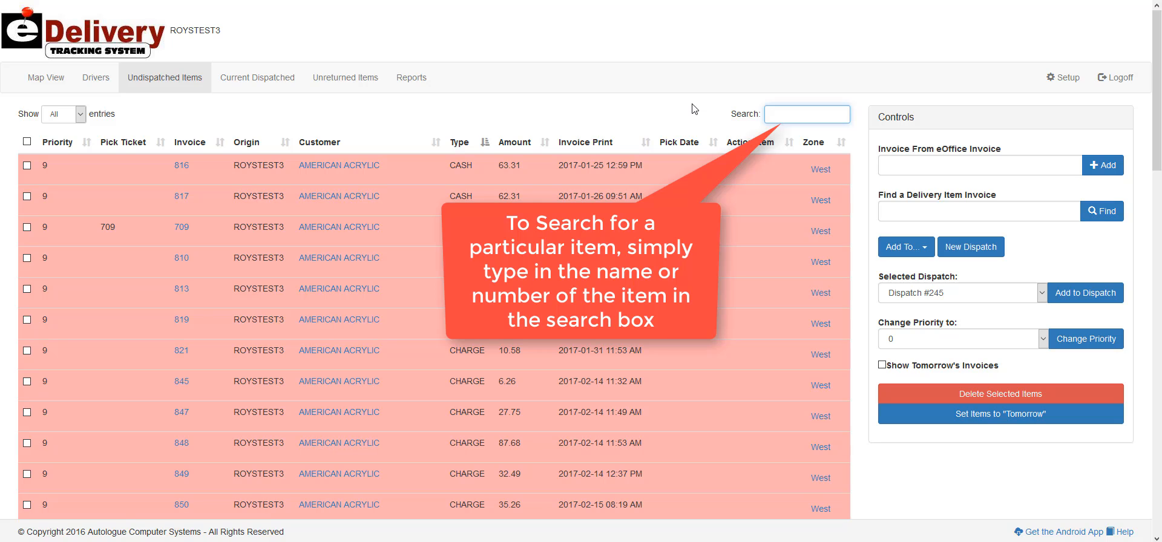
pyautogui.write('845')
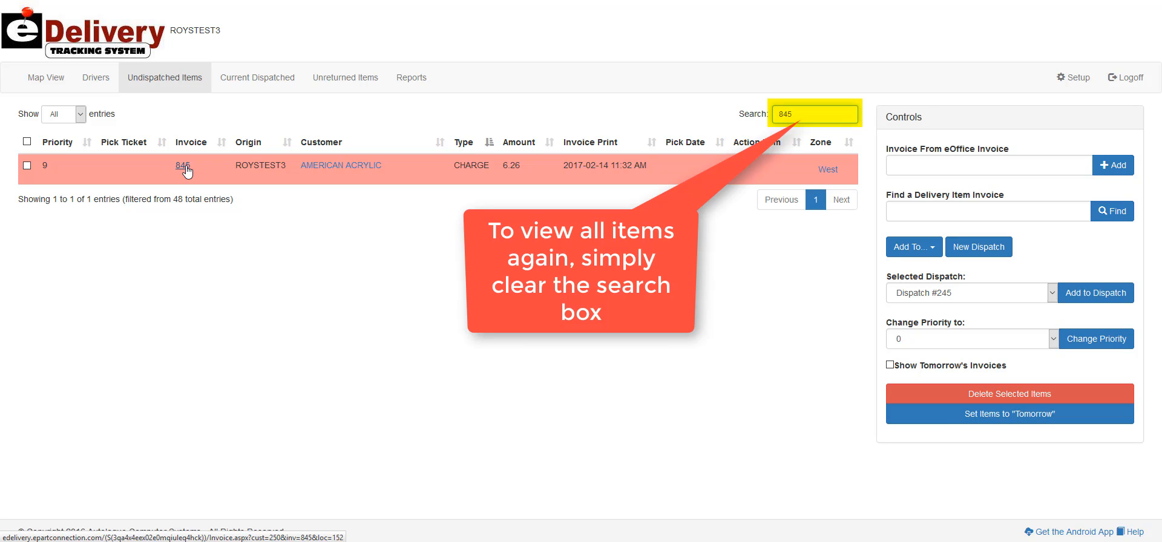
pyautogui.press('BackSpace')
pyautogui.press('BackSpace')
pyautogui.press('BackSpace')
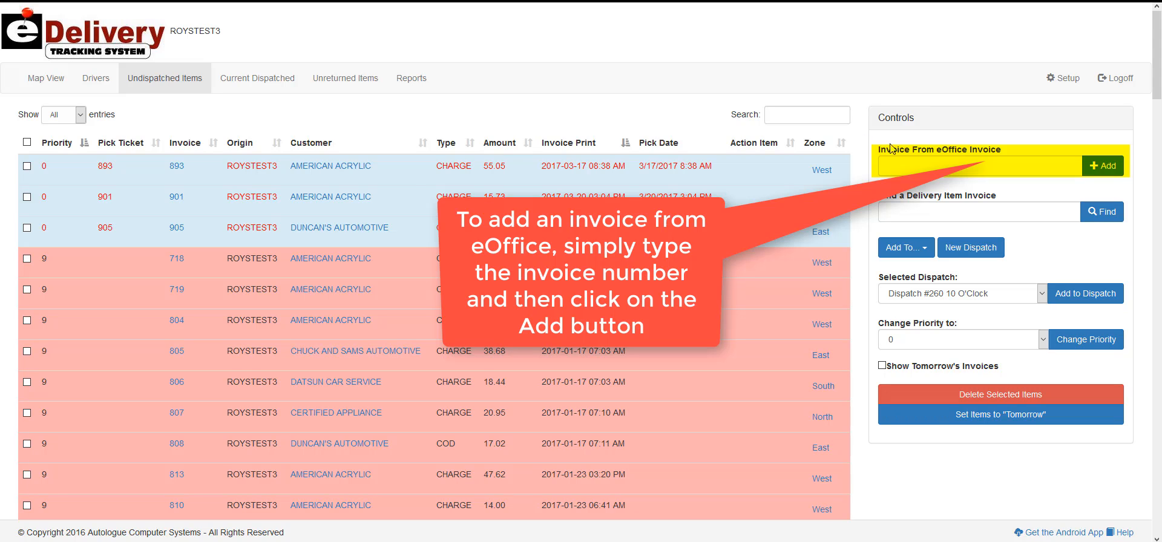
# Step: Add invoice 25 from eOffice to the undispatched items
pyautogui.click(908, 166)
pyautogui.write('25')
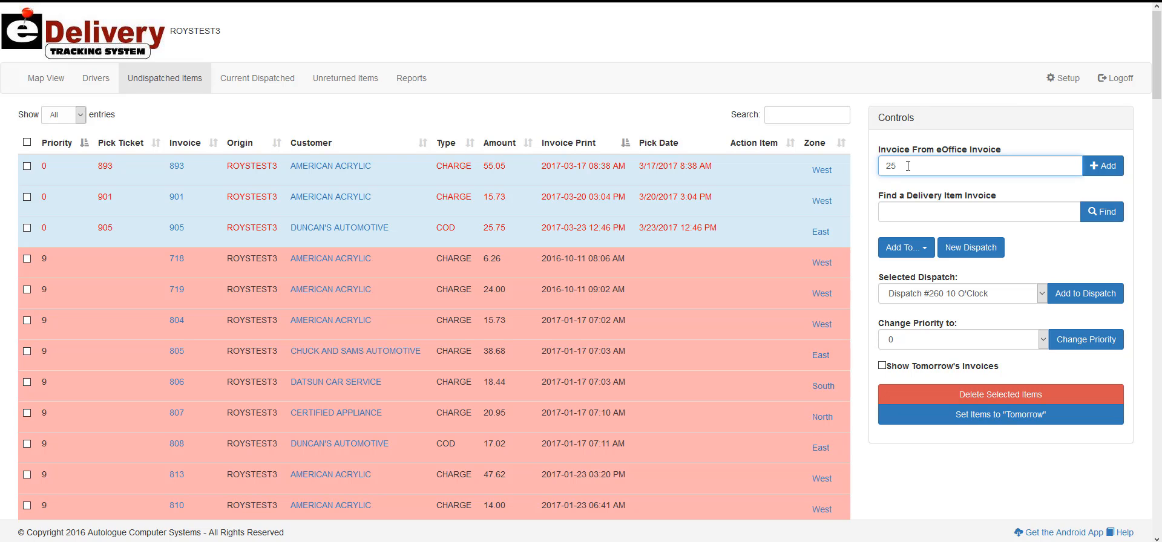
pyautogui.click(1109, 175)
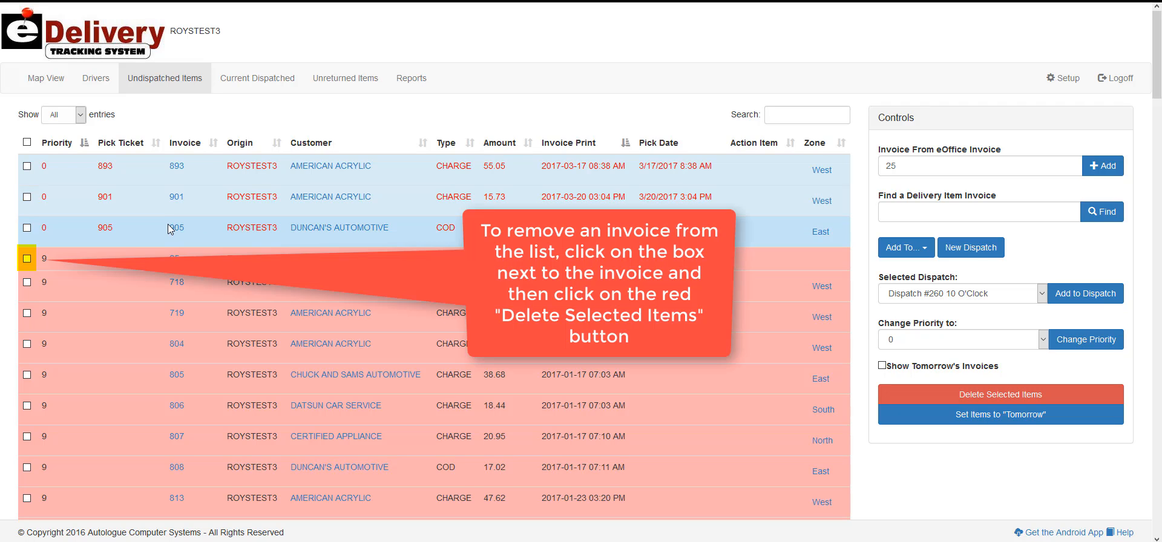
# Step: Try to delete invoice 25 from the undispatched items list
pyautogui.click(27, 259)
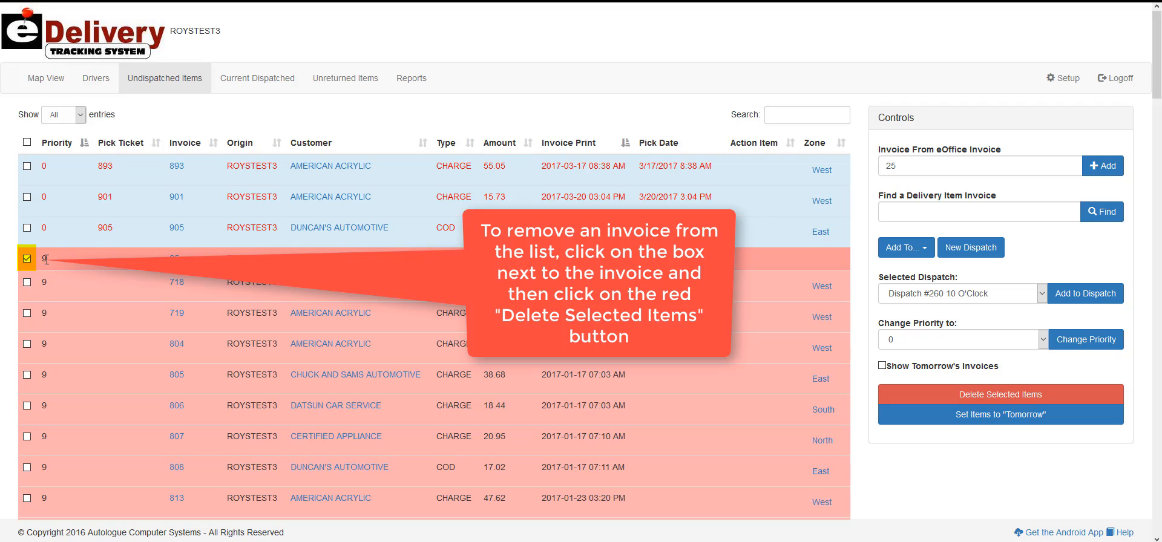
pyautogui.click(903, 399)
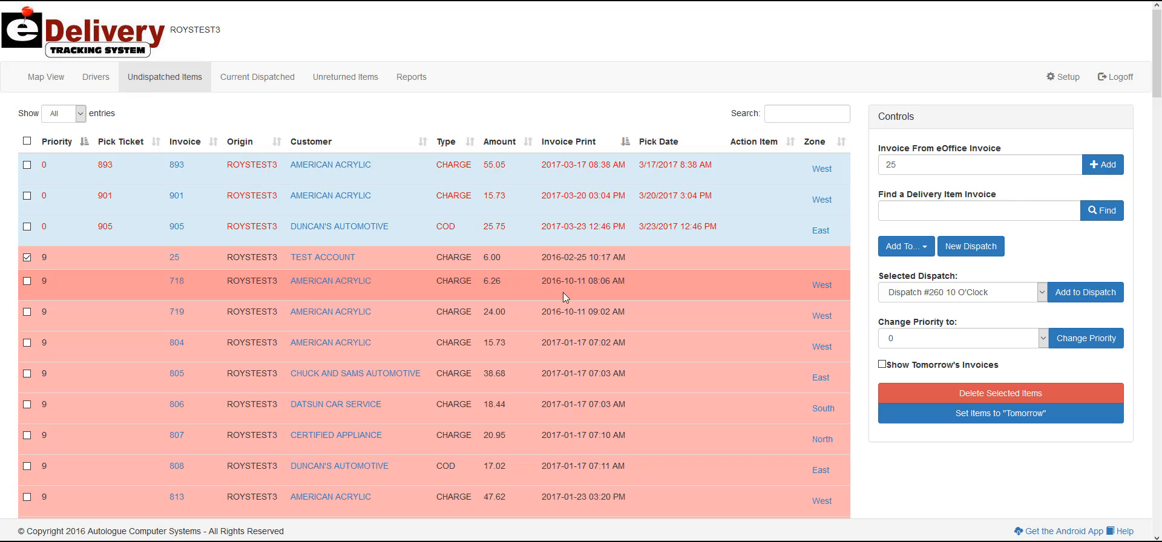
# Step: Set the priority of the selected invoice 25 to 2
pyautogui.click(1044, 339)
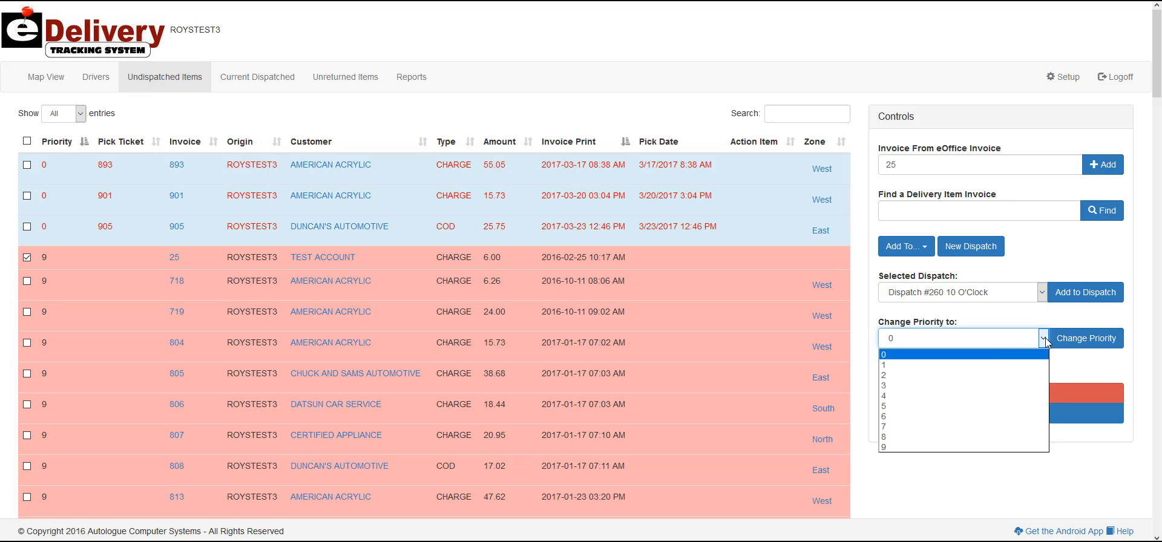
pyautogui.click(951, 375)
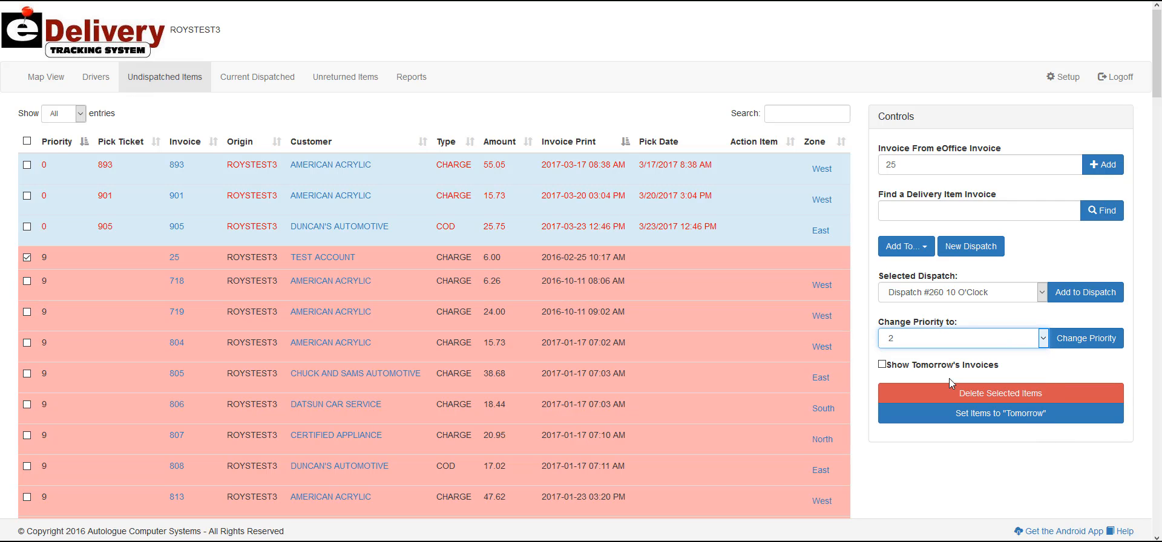
pyautogui.click(1076, 343)
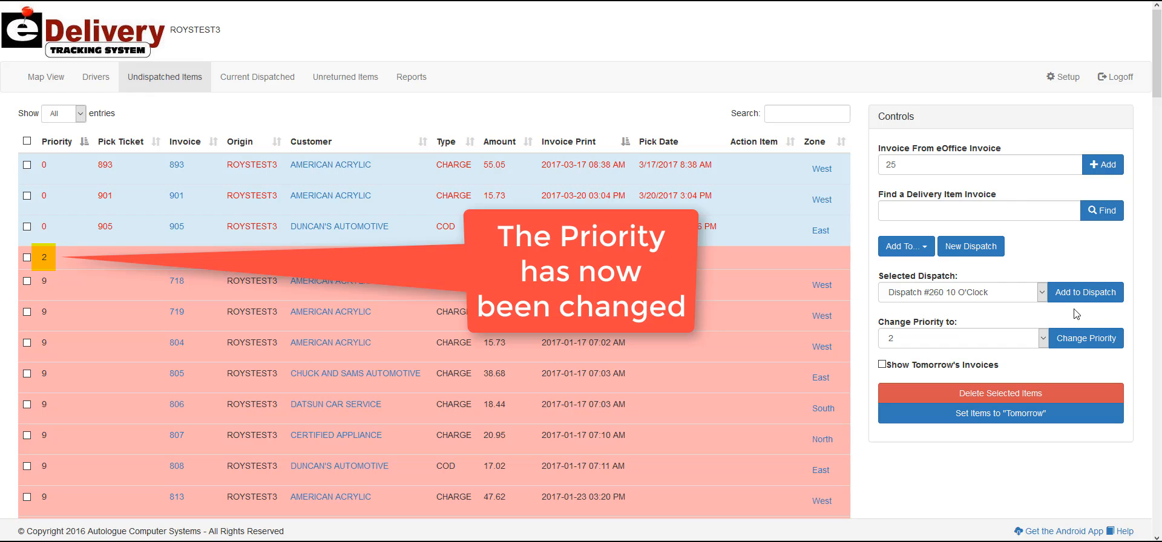
# Step: Add invoice 25 to the active dispatch, Dispatch #260 10 O'Clock
pyautogui.click(27, 257)
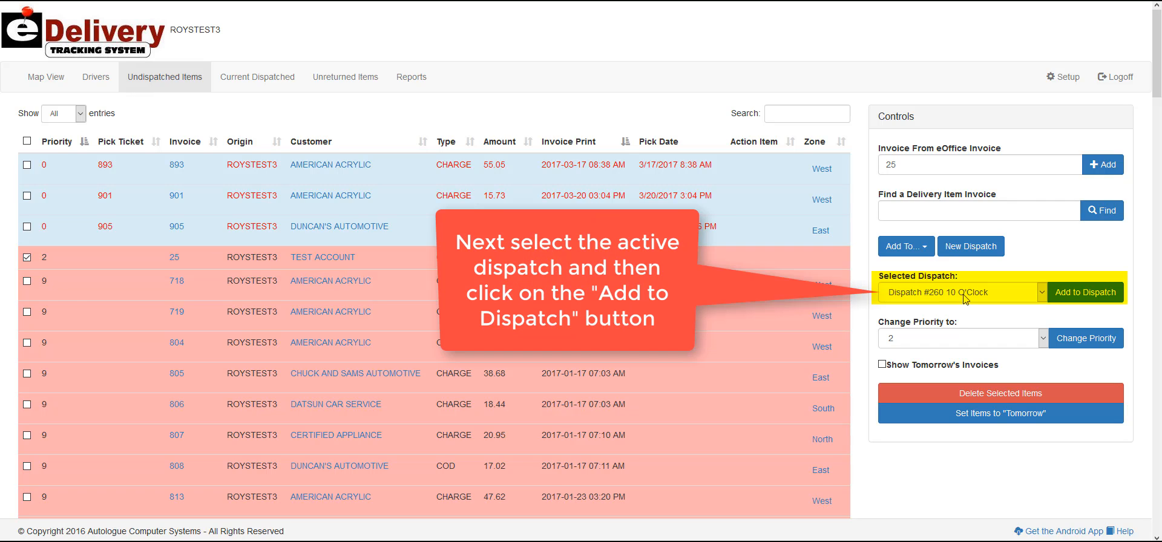
pyautogui.click(1019, 295)
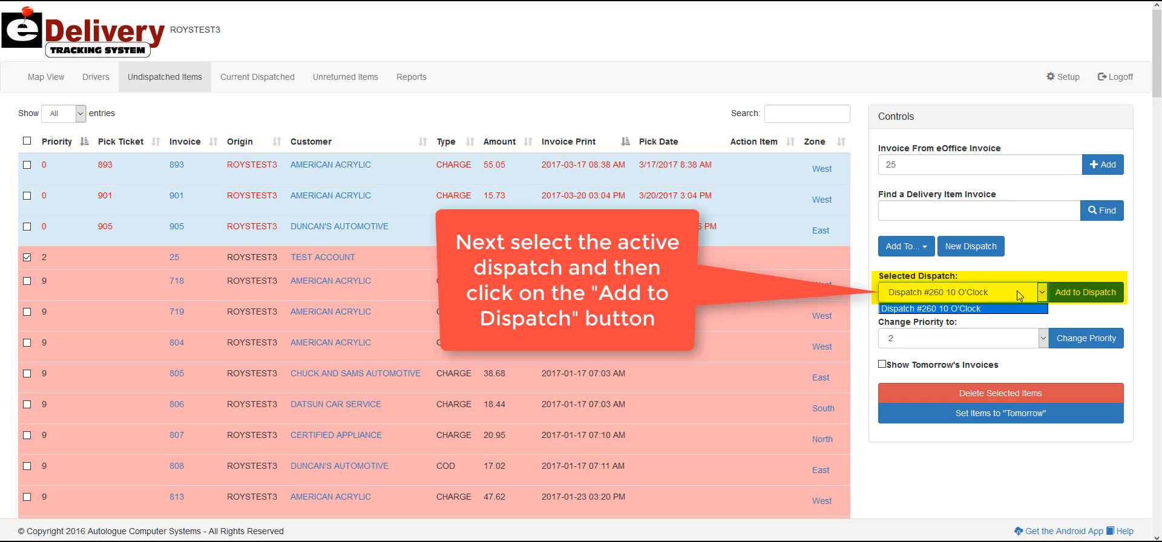
pyautogui.click(1017, 291)
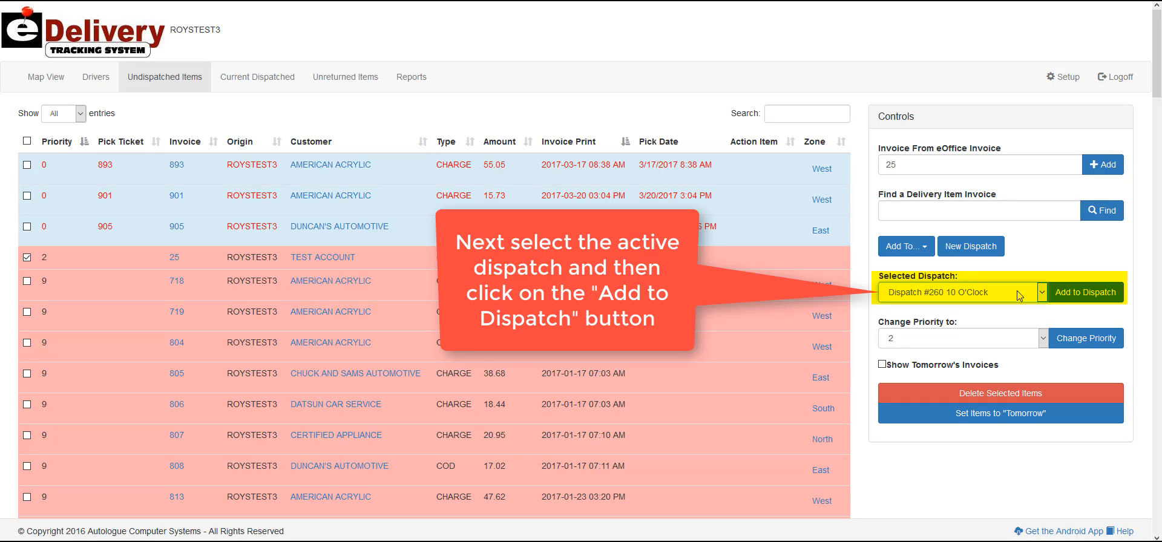
pyautogui.click(1103, 296)
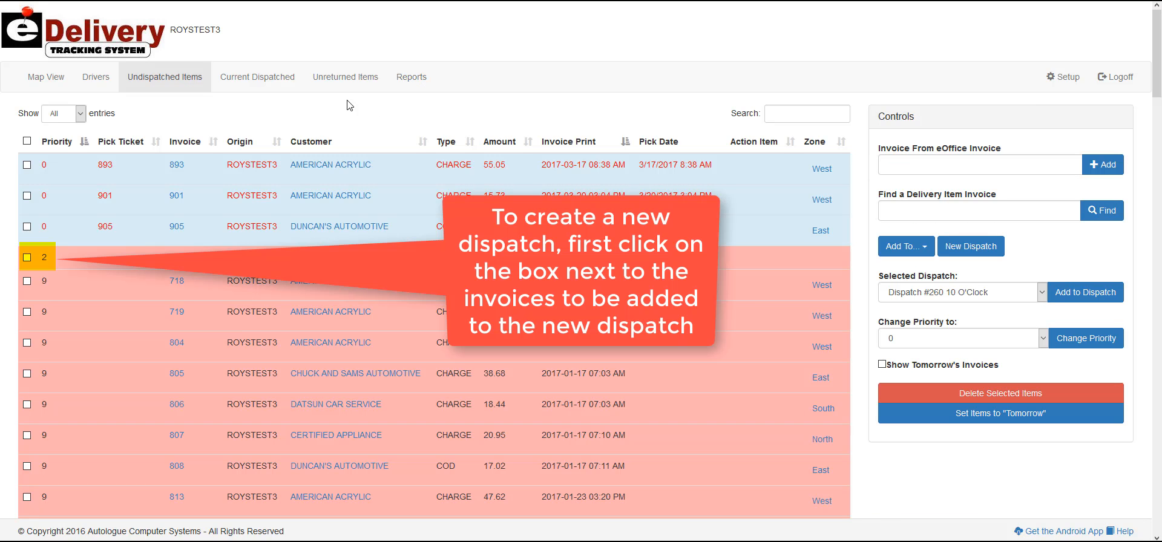
# Step: Create a new dispatch containing invoice 25, with the first driver in the driver list assigned to it
pyautogui.click(27, 258)
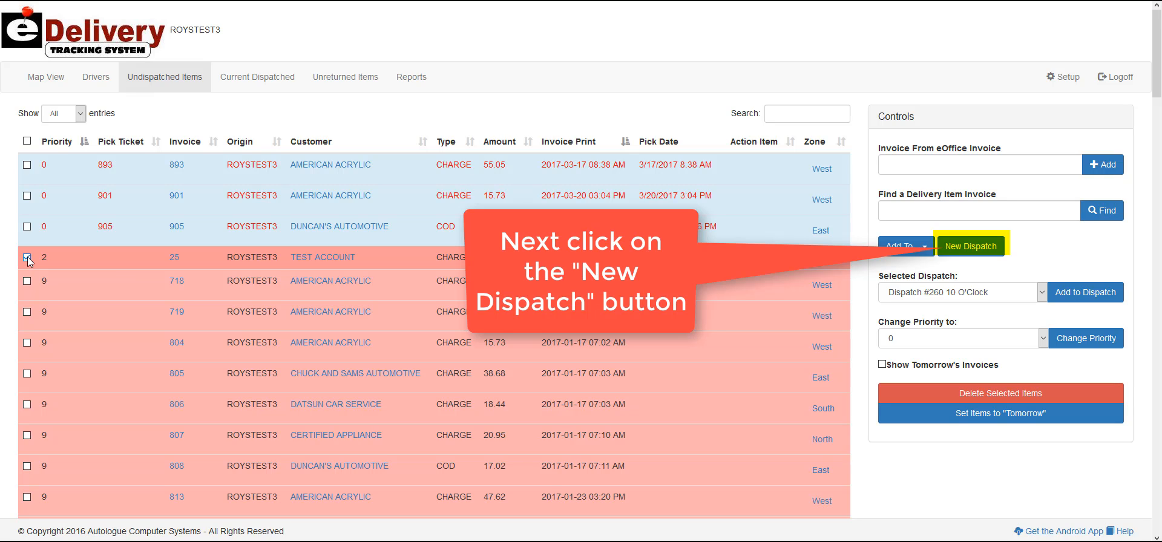
pyautogui.click(970, 246)
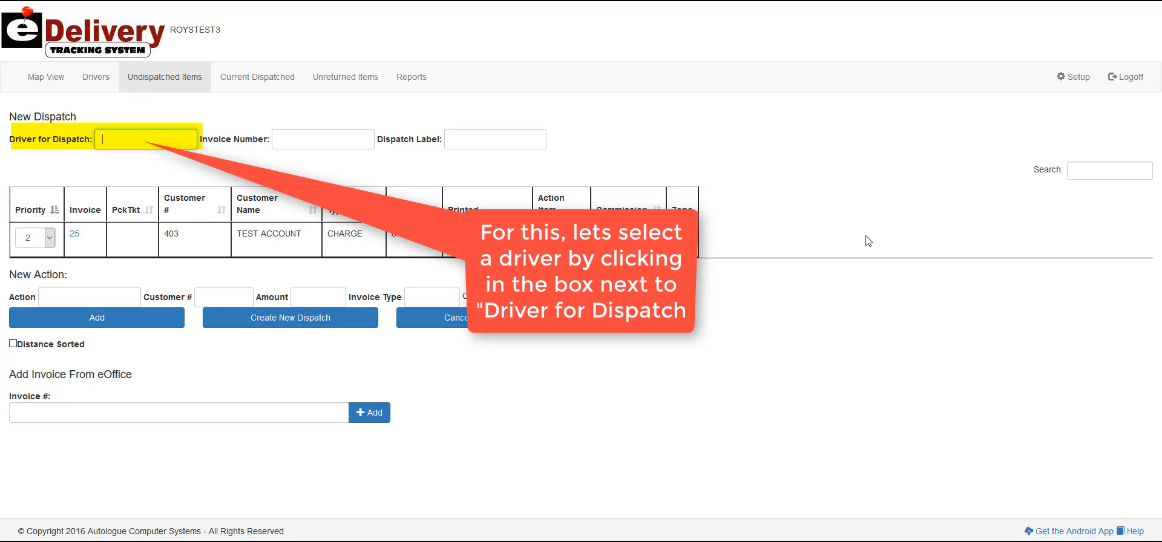
pyautogui.click(129, 137)
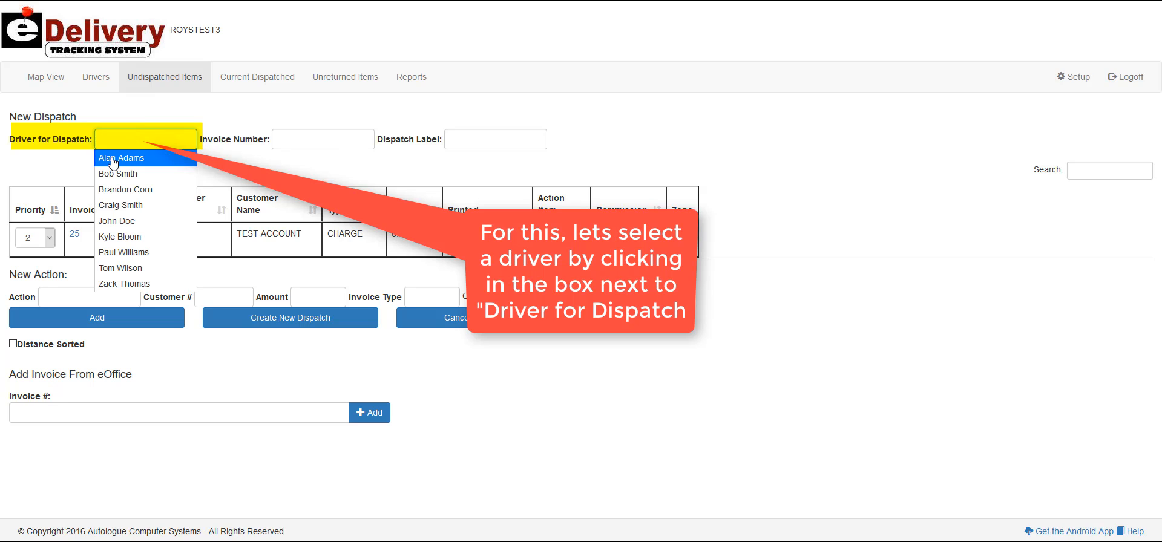
pyautogui.click(112, 159)
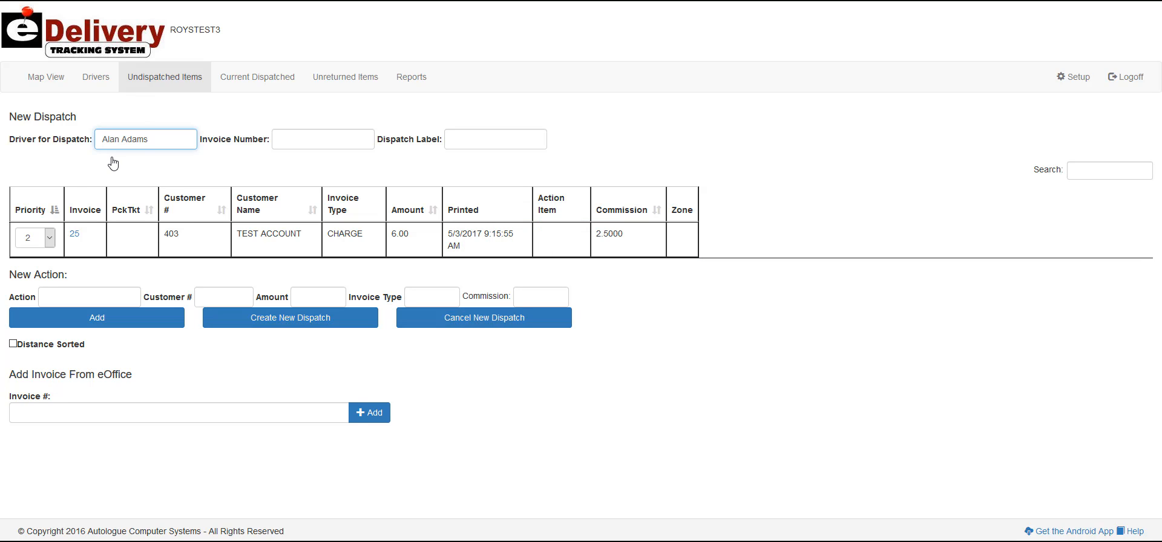
pyautogui.click(289, 320)
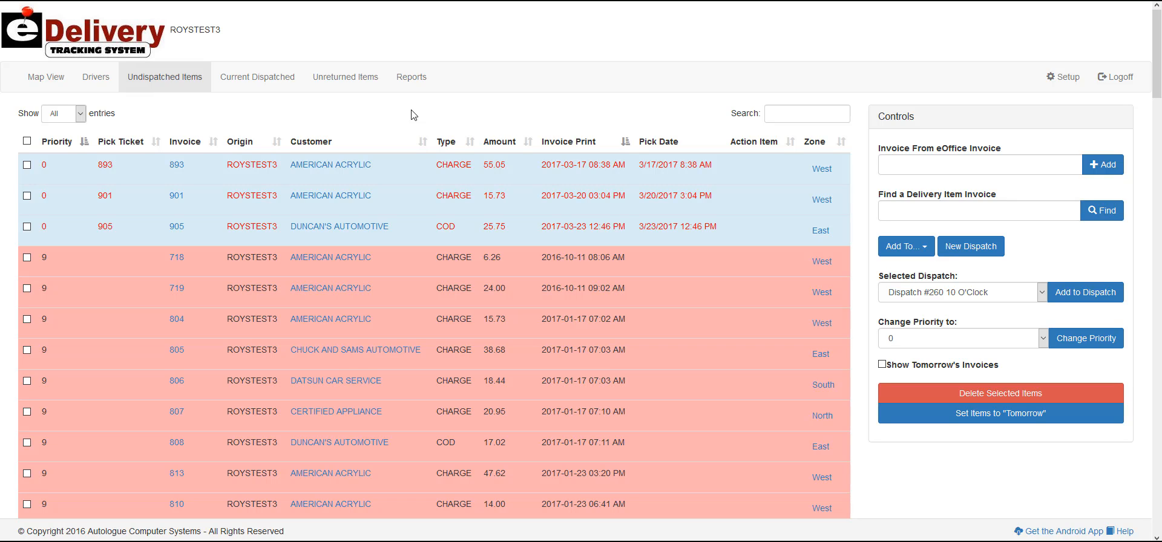
# Step: Limit the undispatched items list to 10 entries per page and browse through to page 3
pyautogui.click(80, 114)
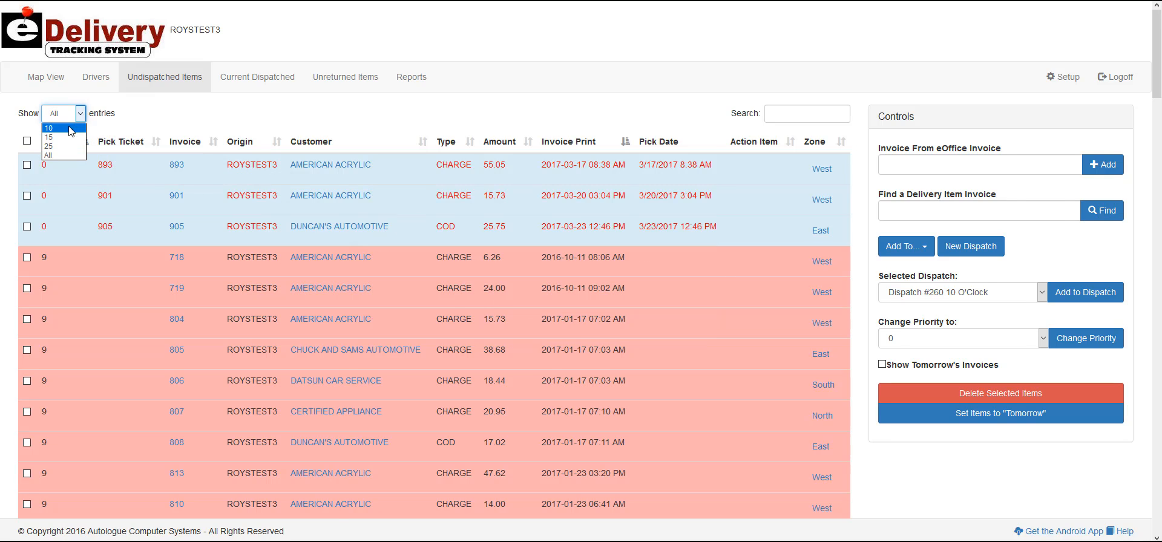
pyautogui.click(71, 129)
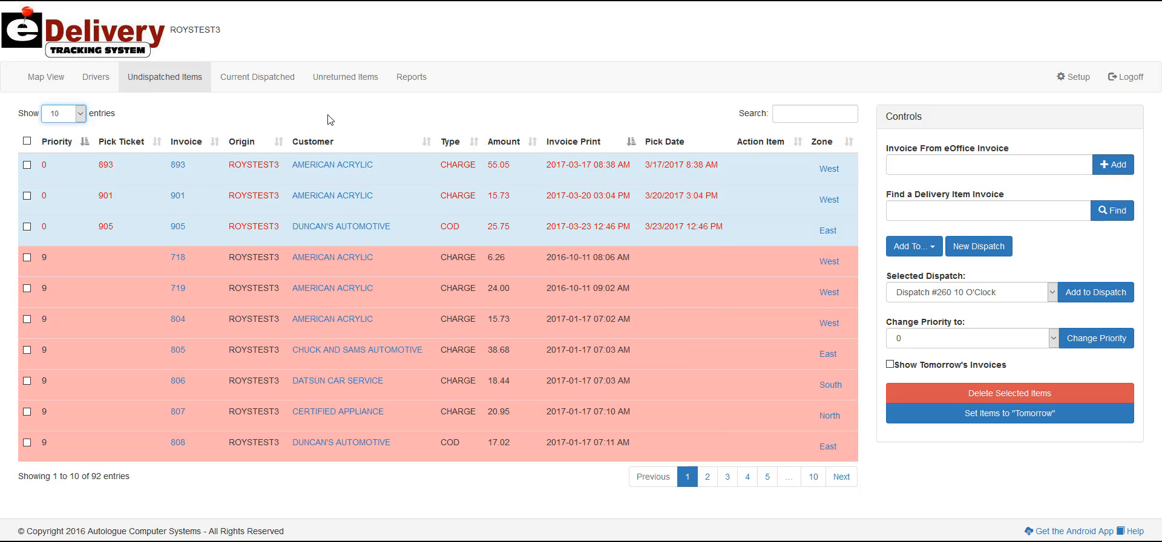
pyautogui.click(710, 479)
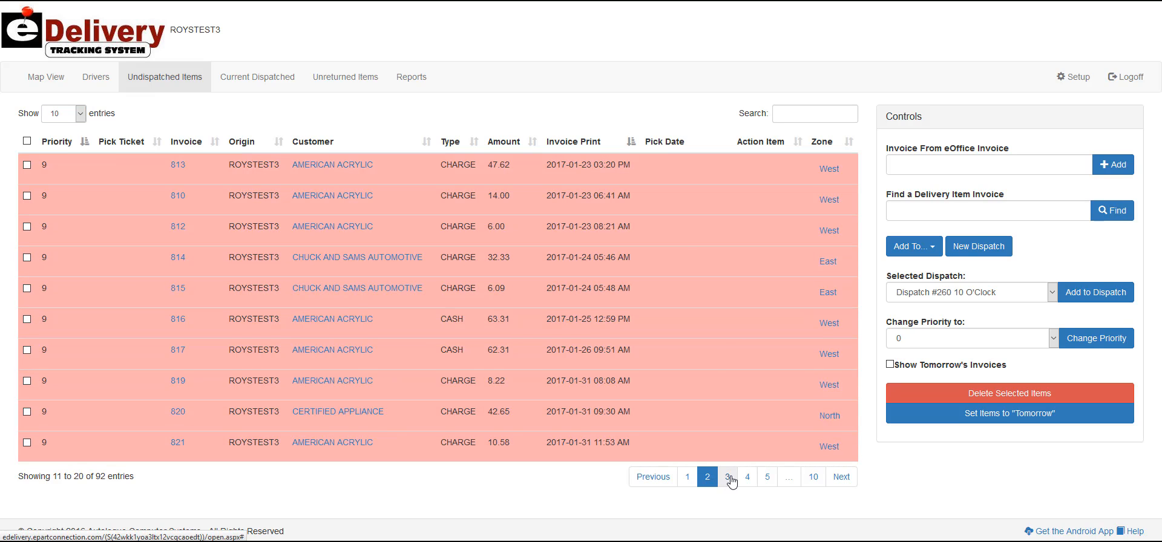
pyautogui.click(729, 477)
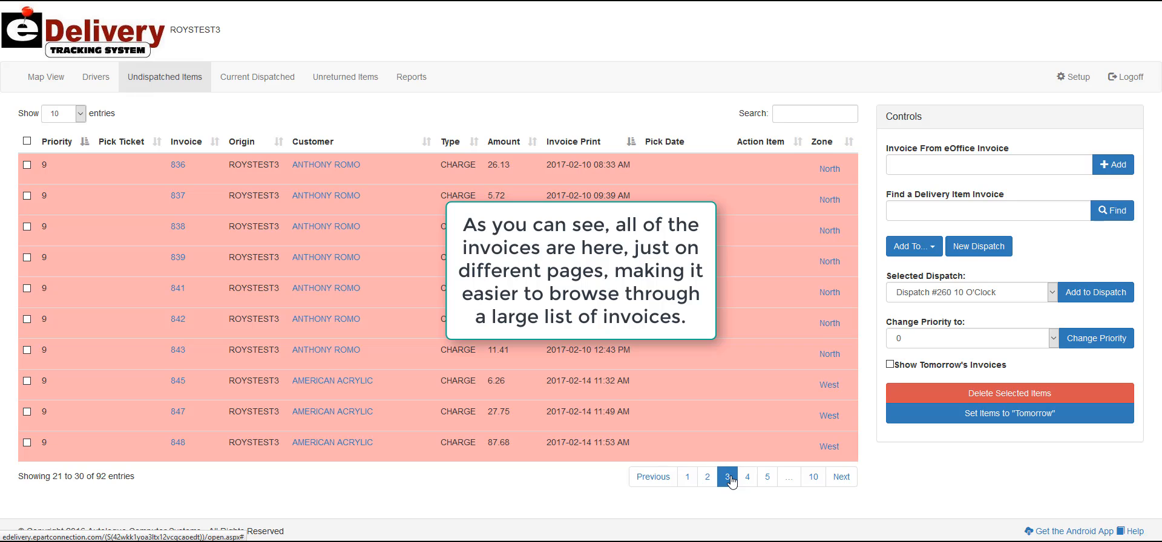